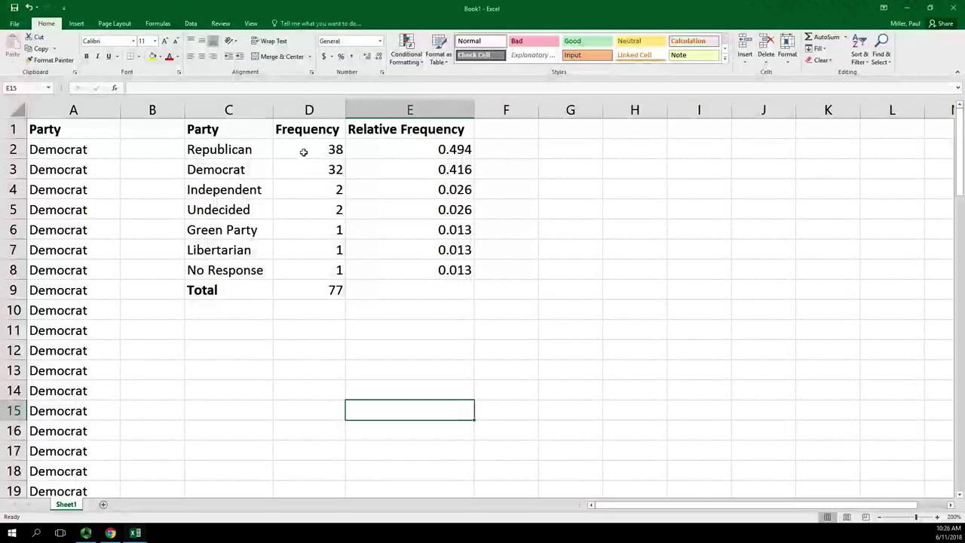
left_click_drag(305, 149, 240, 266)
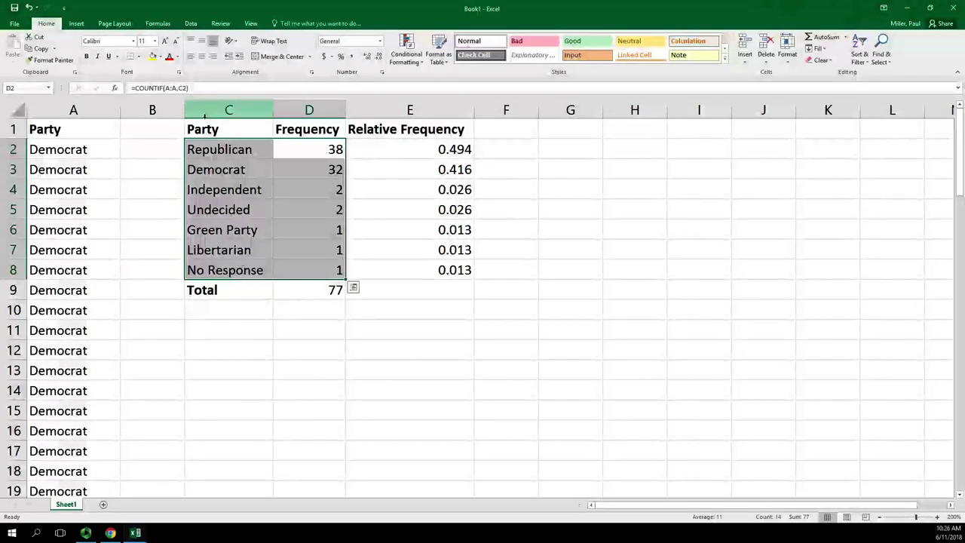
left_click(228, 134)
left_click_drag(228, 134, 314, 268)
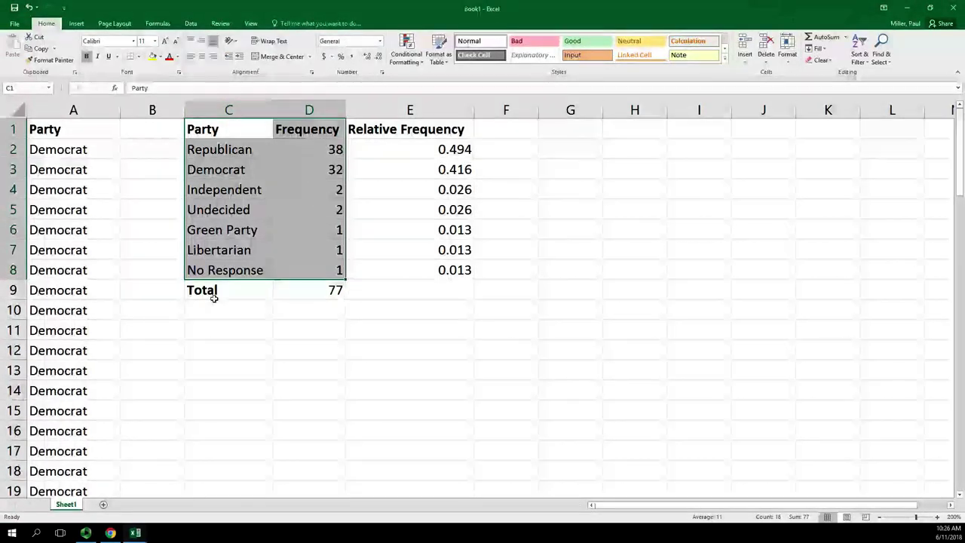
left_click(76, 24)
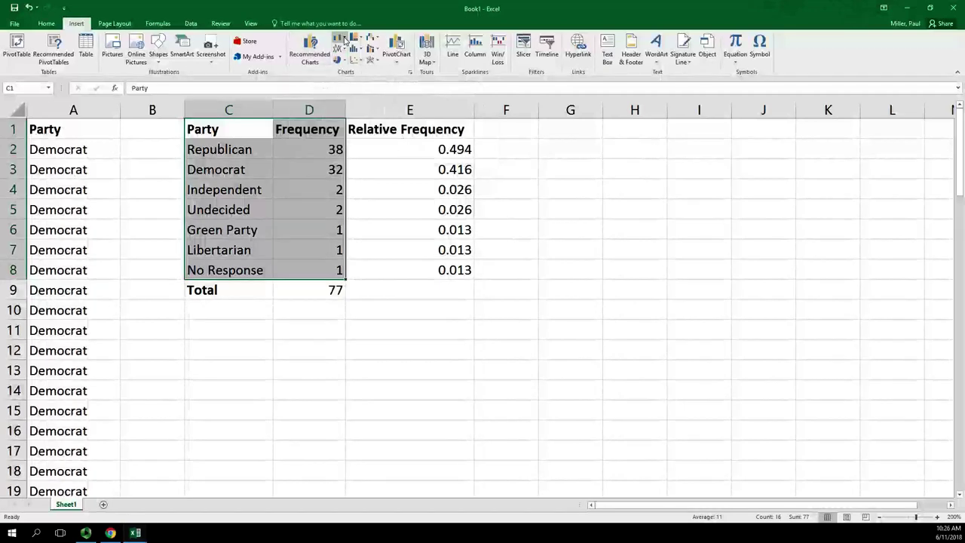
left_click(343, 39)
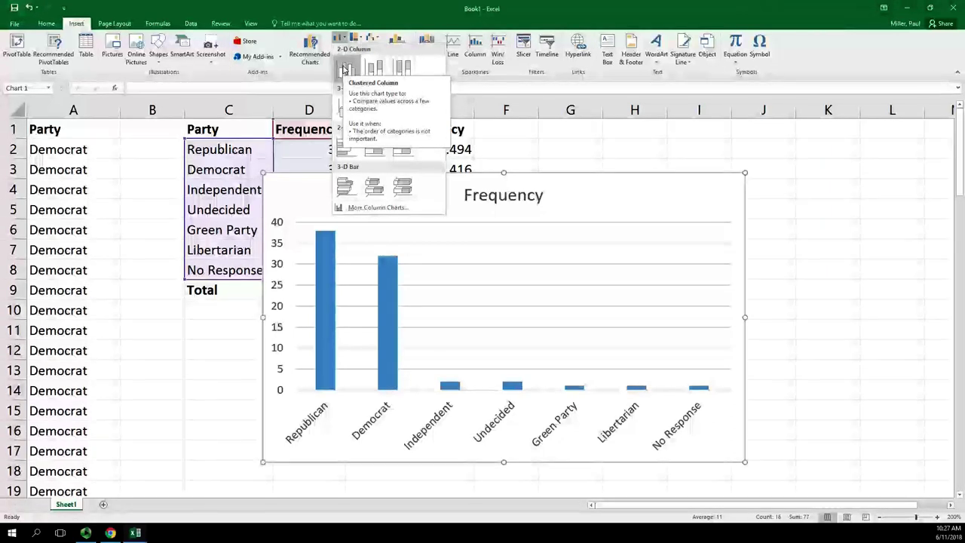
left_click(345, 38)
left_click(409, 267)
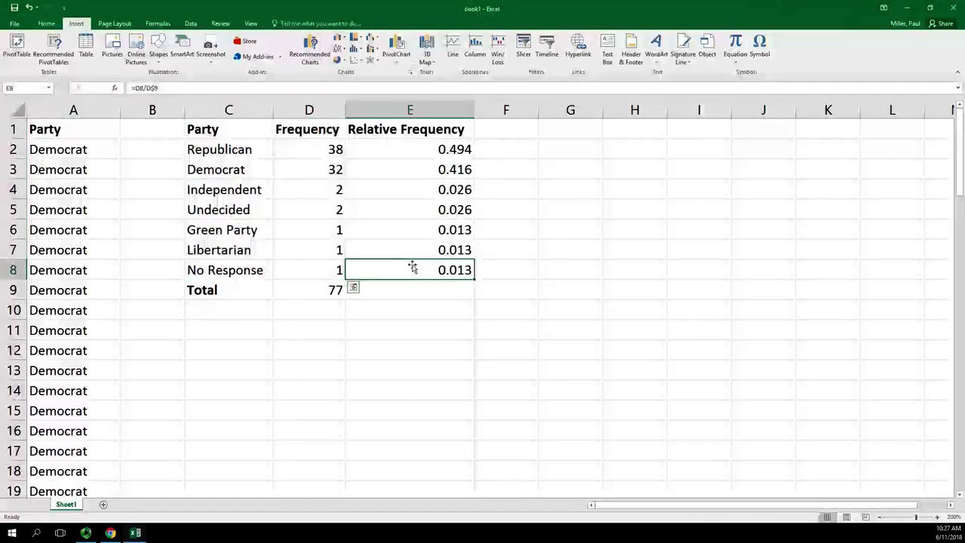
Insert a 2-D clustered column chart from the frequencies in D2:D8 and place it beside the frequency column.
left_click_drag(324, 156, 314, 272)
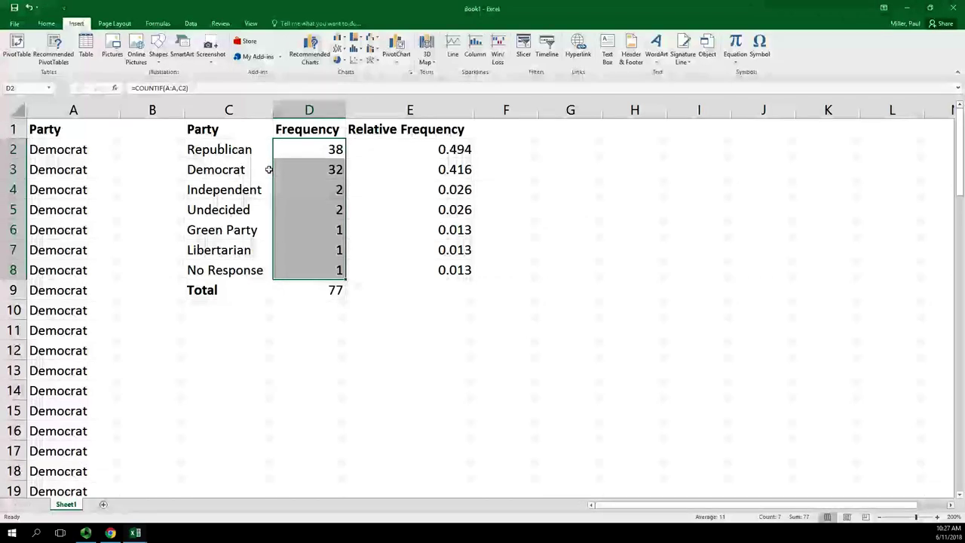
left_click(345, 37)
left_click(345, 69)
left_click_drag(614, 194, 675, 149)
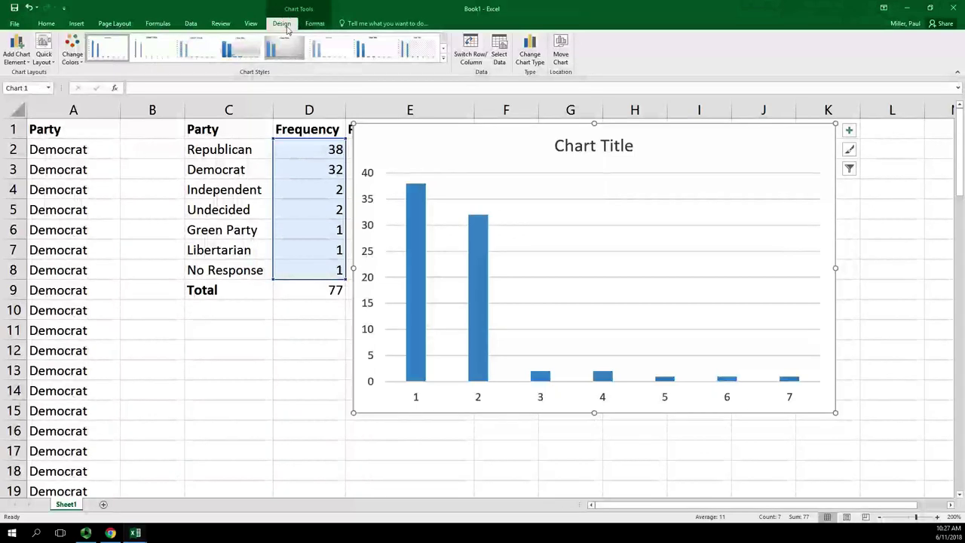
left_click(17, 52)
left_click(10, 55)
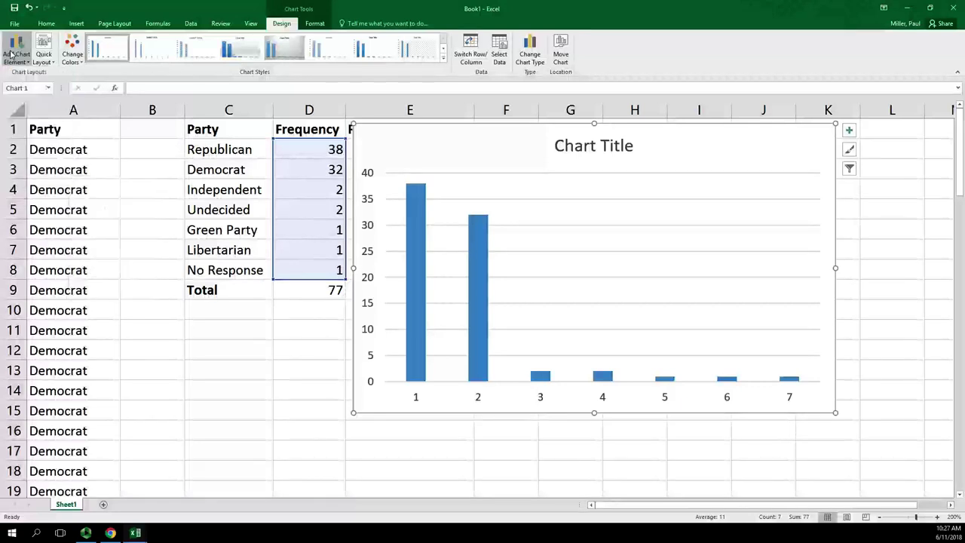
left_click(848, 131)
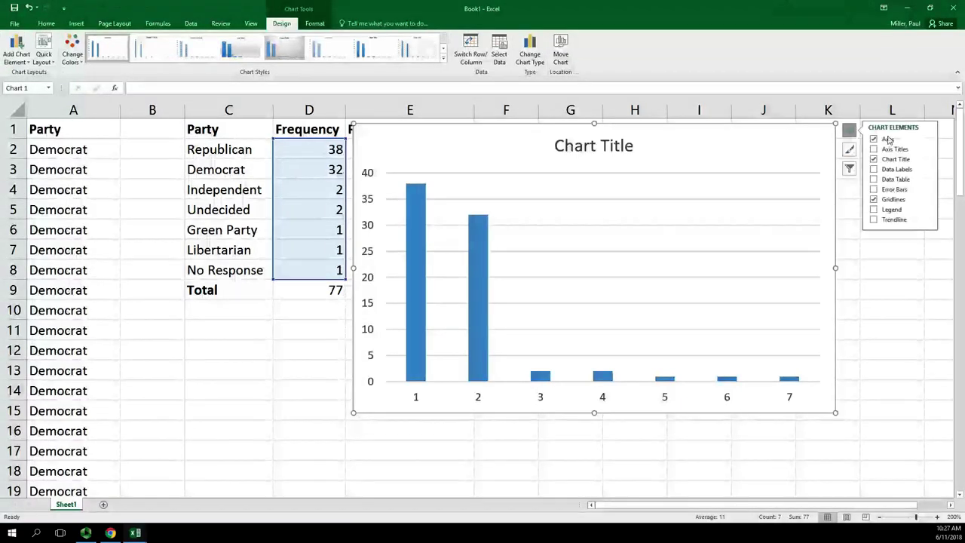
left_click(849, 130)
left_click(892, 310)
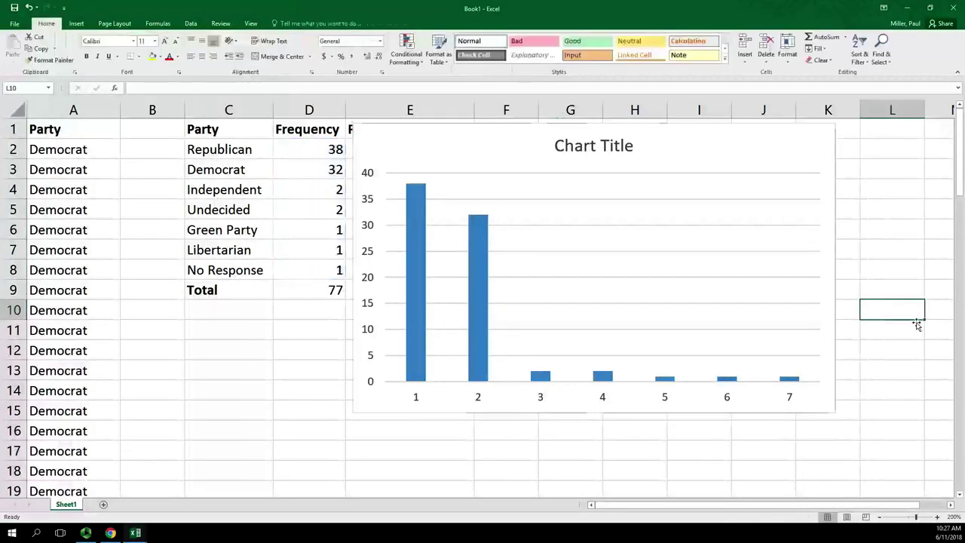
left_click(731, 151)
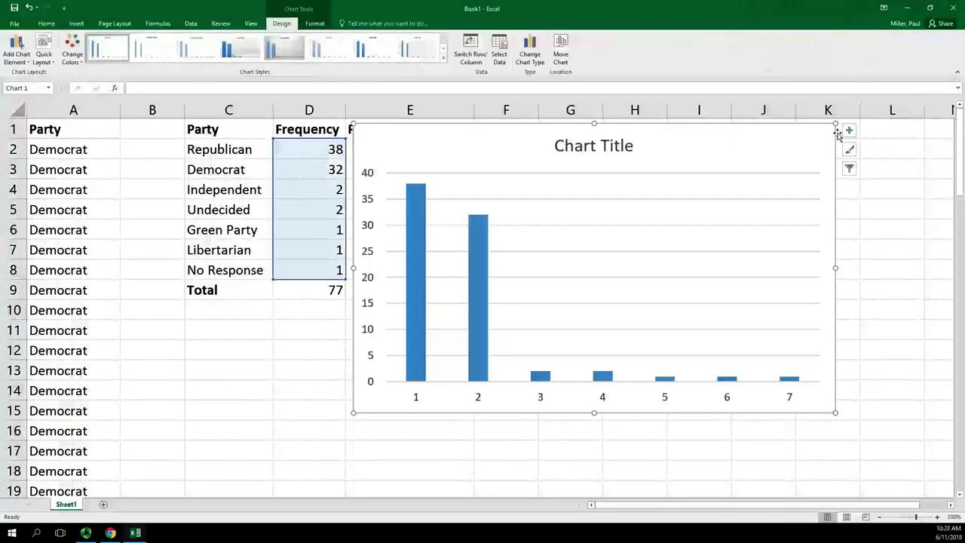
Title the chart "Political Party of 77 Voters" and move the chart down about one row, clear of the column headings.
left_click(26, 56)
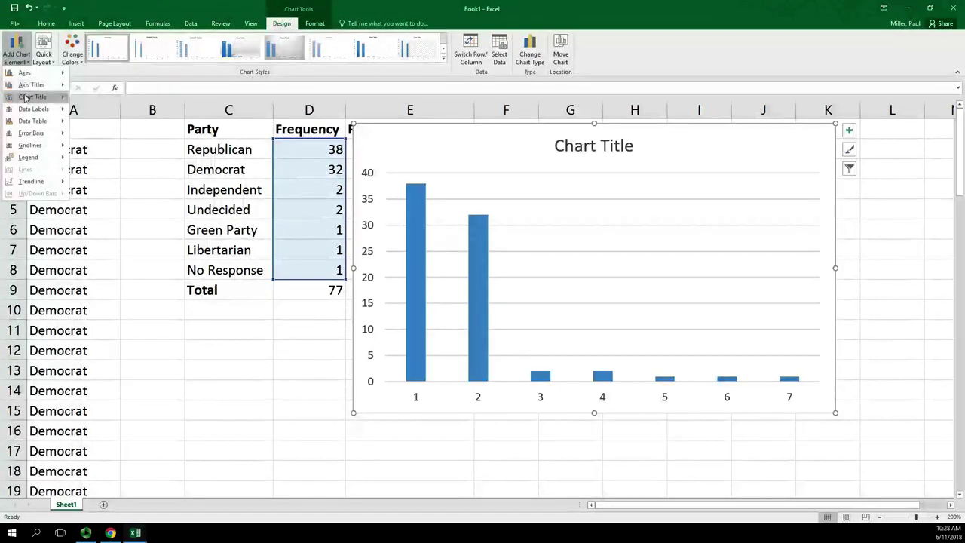
mouse_move(32, 96)
left_click(101, 125)
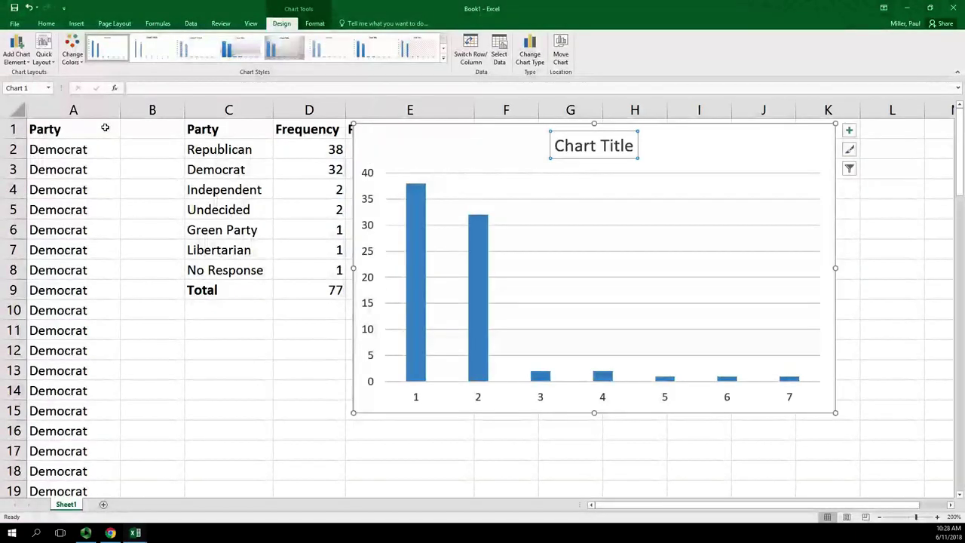
type("Pol")
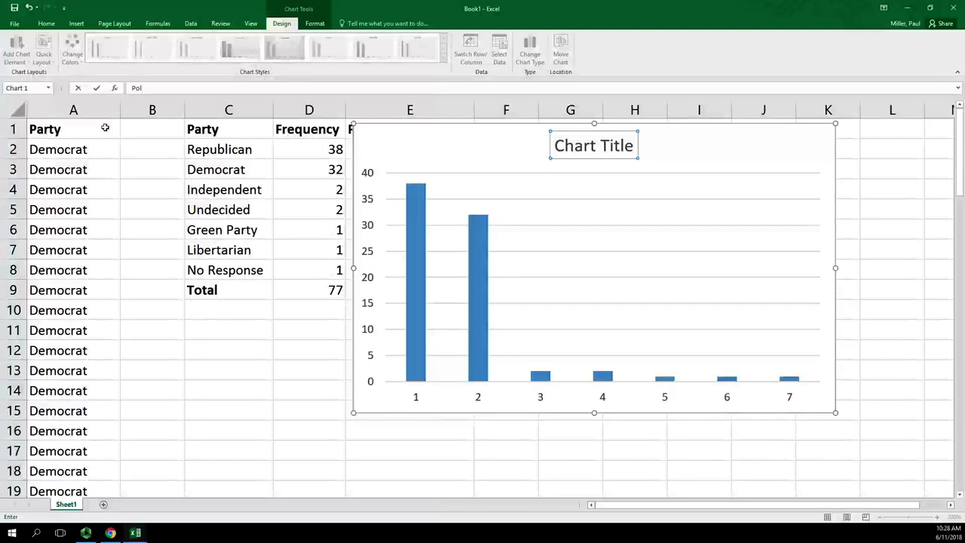
type("itical")
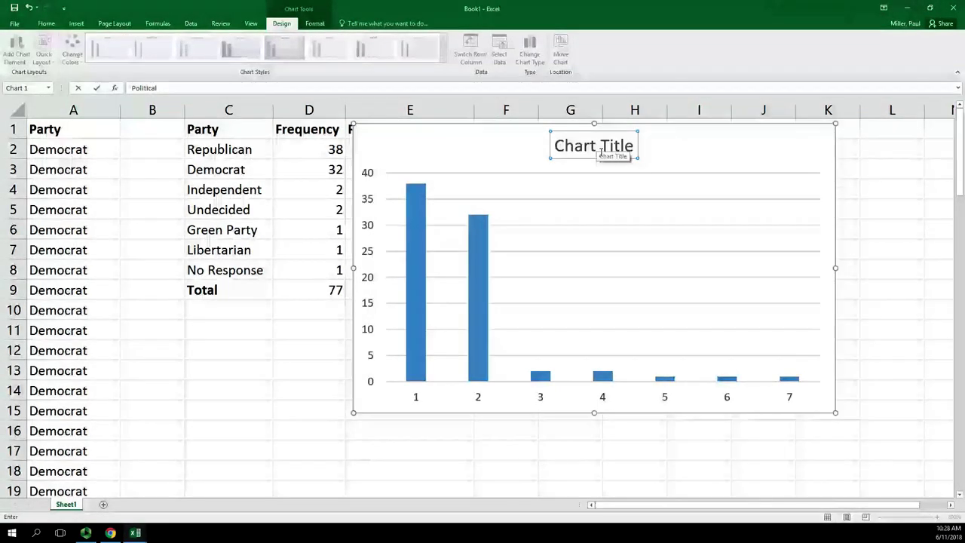
left_click(168, 90)
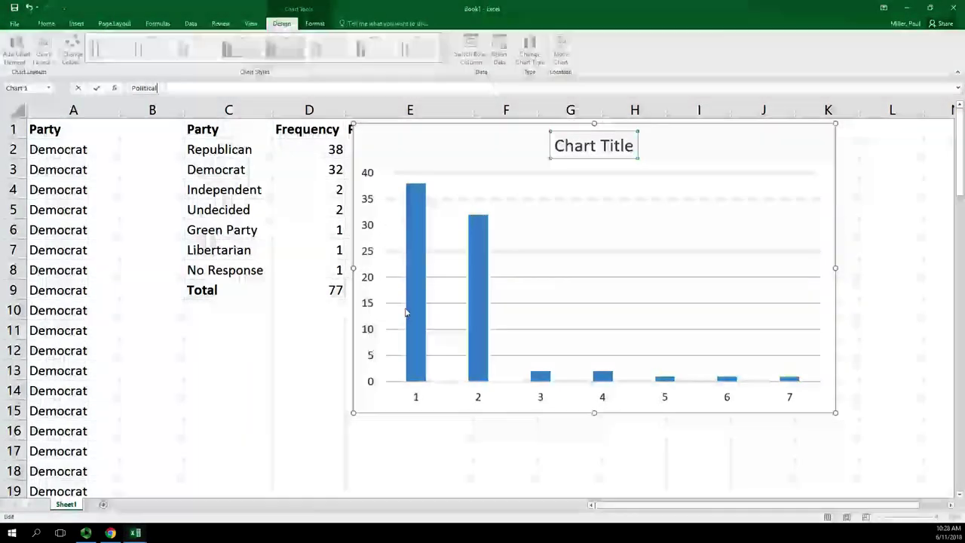
left_click_drag(358, 265, 359, 284)
left_click(607, 174)
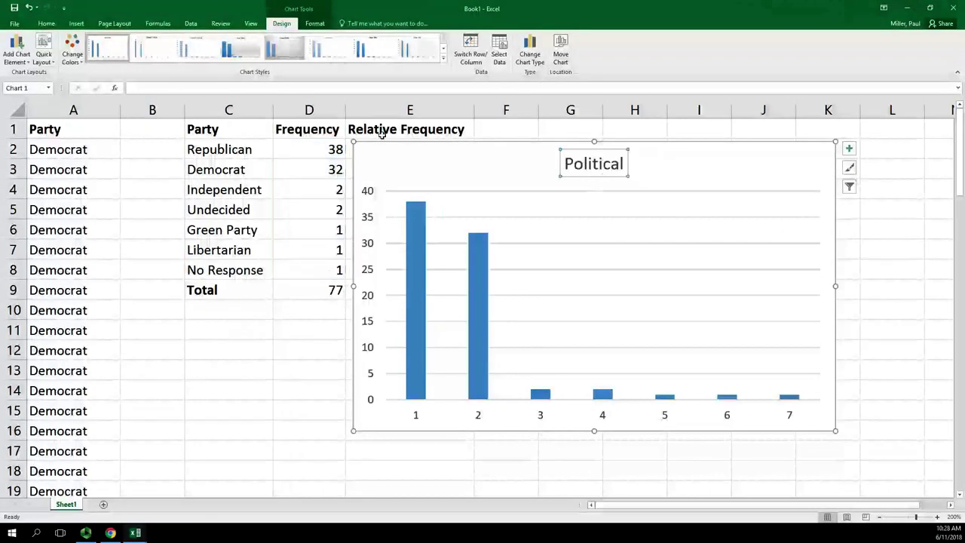
left_click(217, 92)
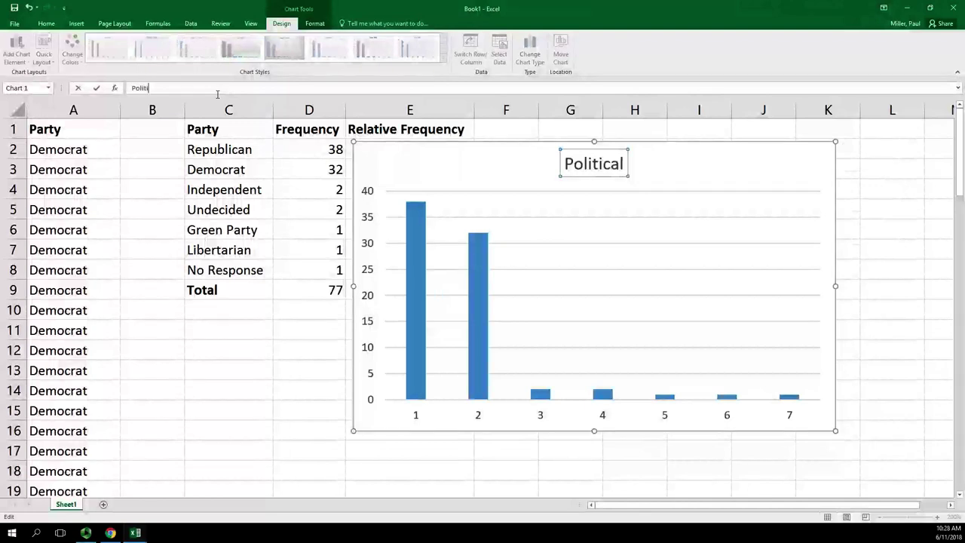
type("Party of")
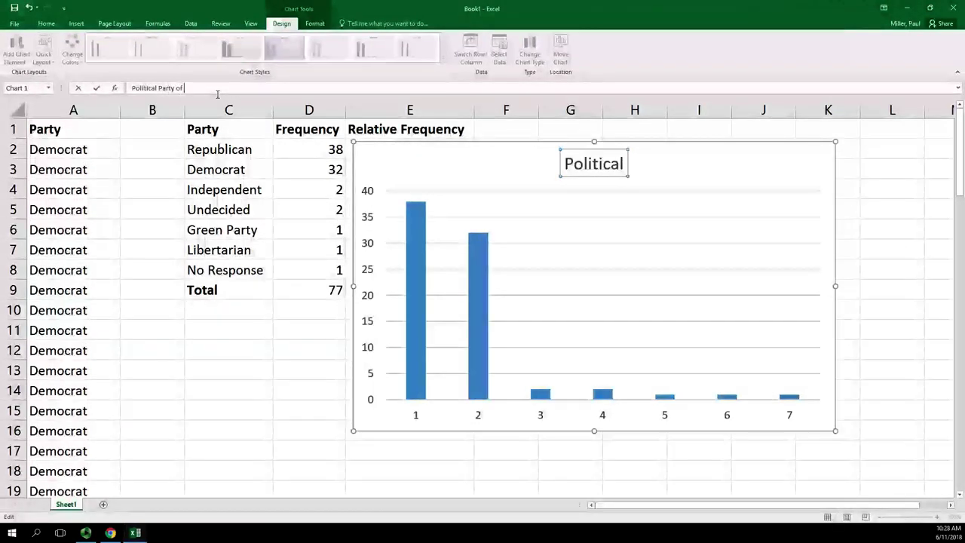
type(" 77 Voters")
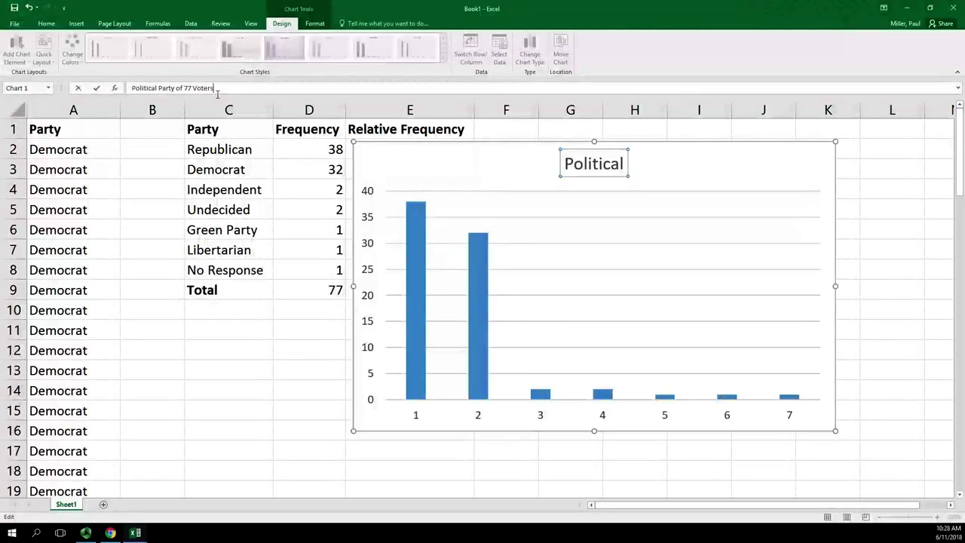
key("Return")
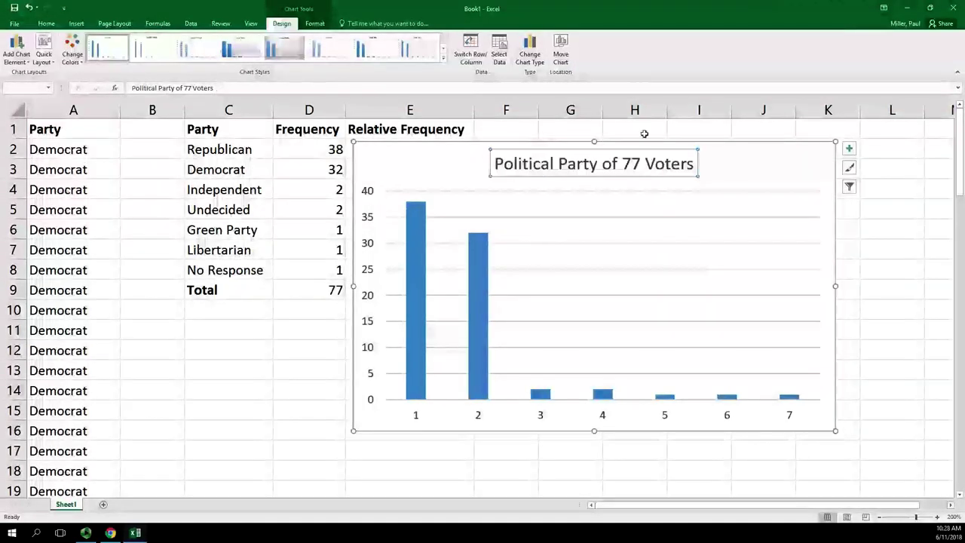
Add a primary horizontal axis title to the chart reading "Party".
left_click(13, 50)
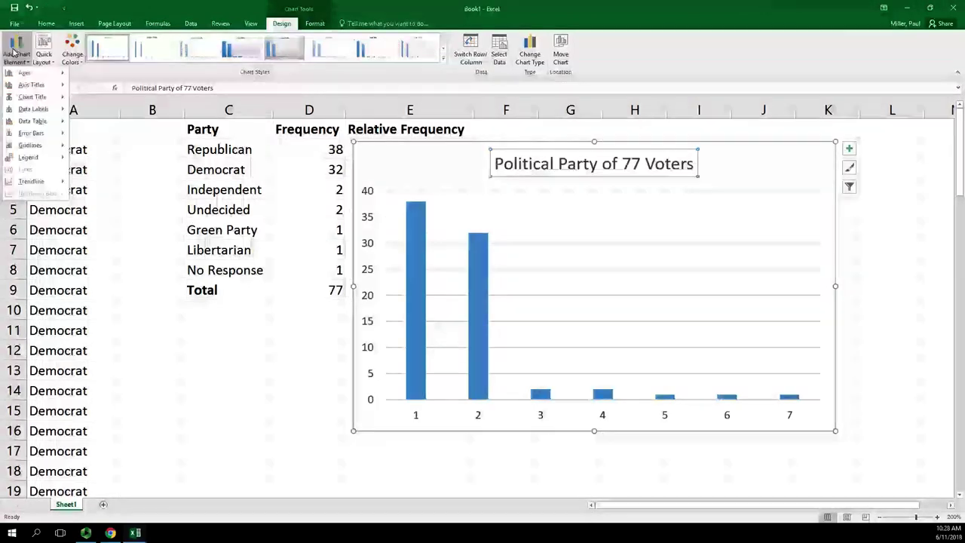
mouse_move(33, 85)
left_click(100, 92)
left_click(204, 95)
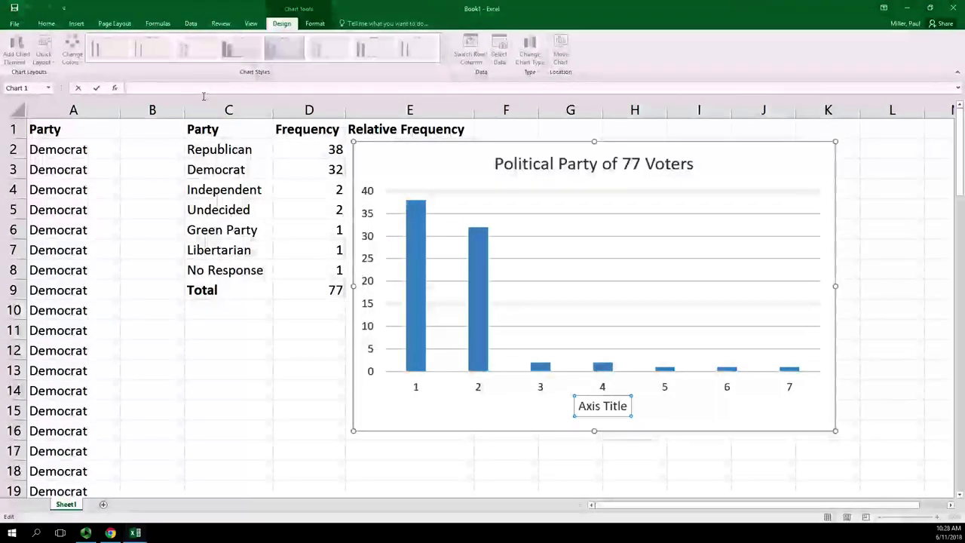
type("Part")
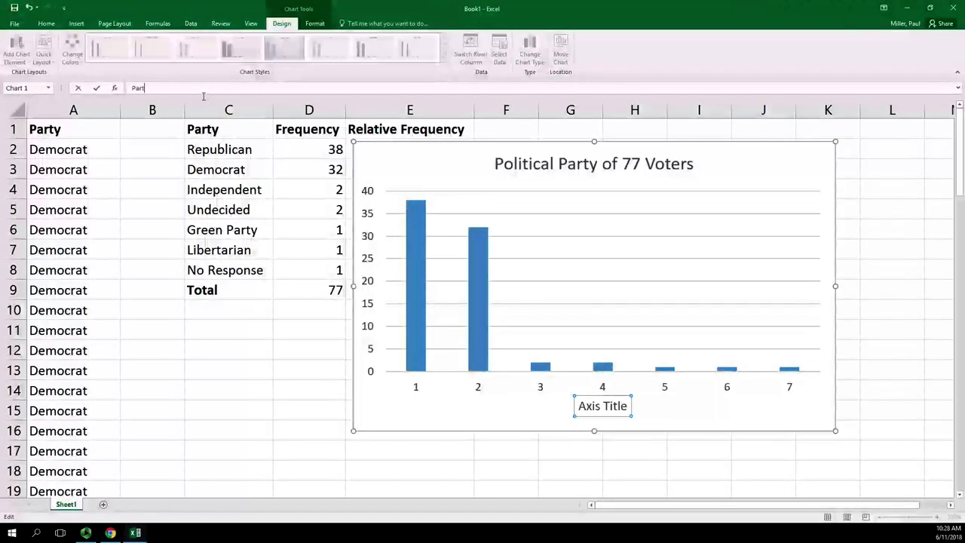
type("y")
key("Return")
Add a primary vertical axis title to the chart reading "Frequency".
left_click(17, 50)
mouse_move(30, 85)
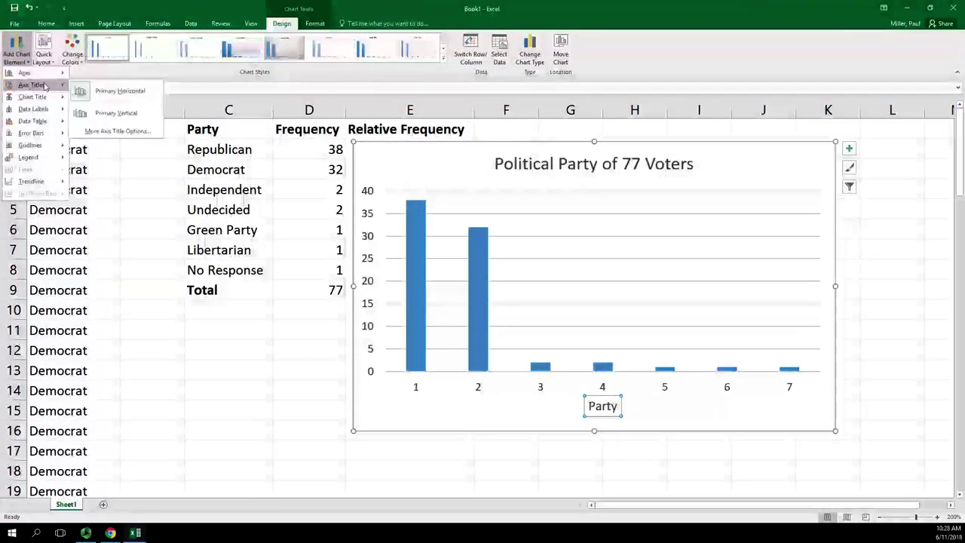
left_click(116, 113)
type("Frequency")
key("Return")
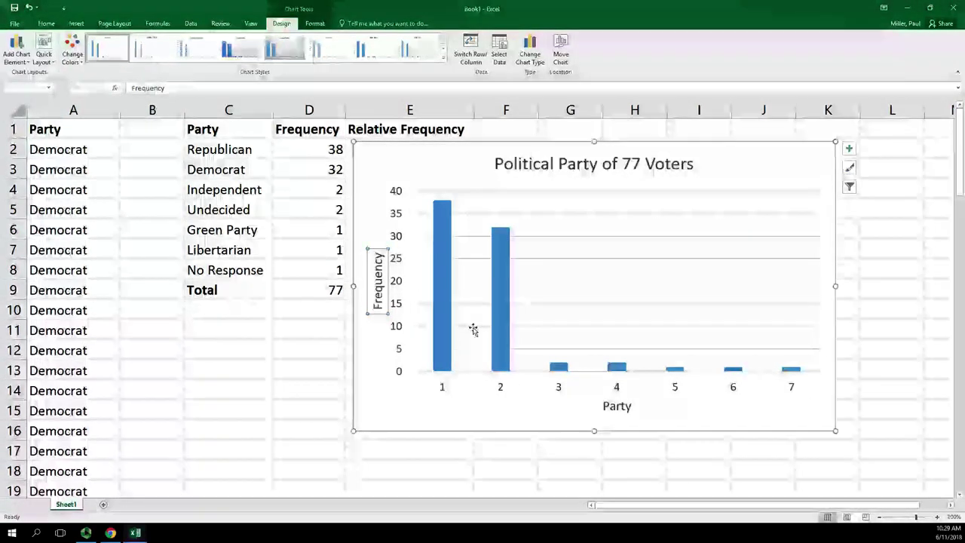
Set the chart's horizontal category labels to the party names in C2:C8 through the data source.
left_click(500, 57)
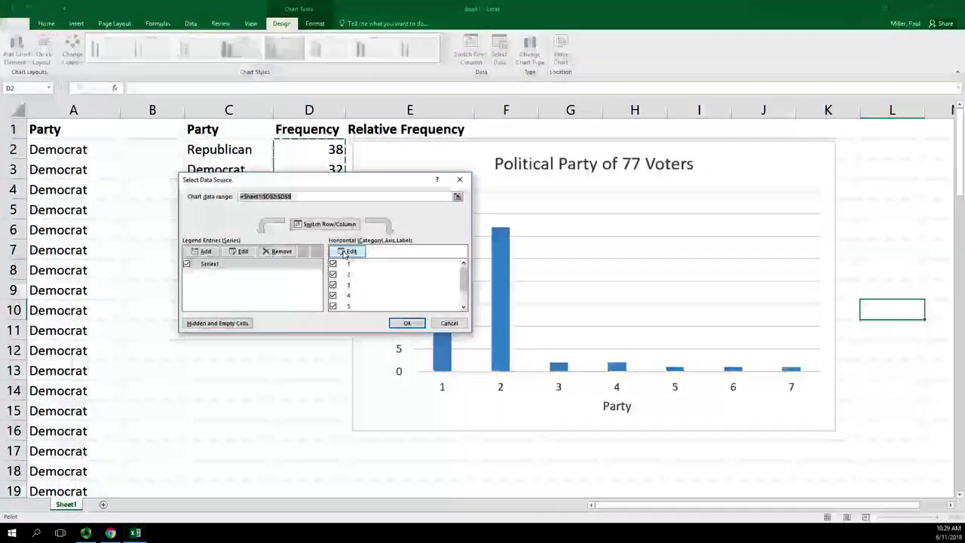
left_click_drag(368, 181, 562, 147)
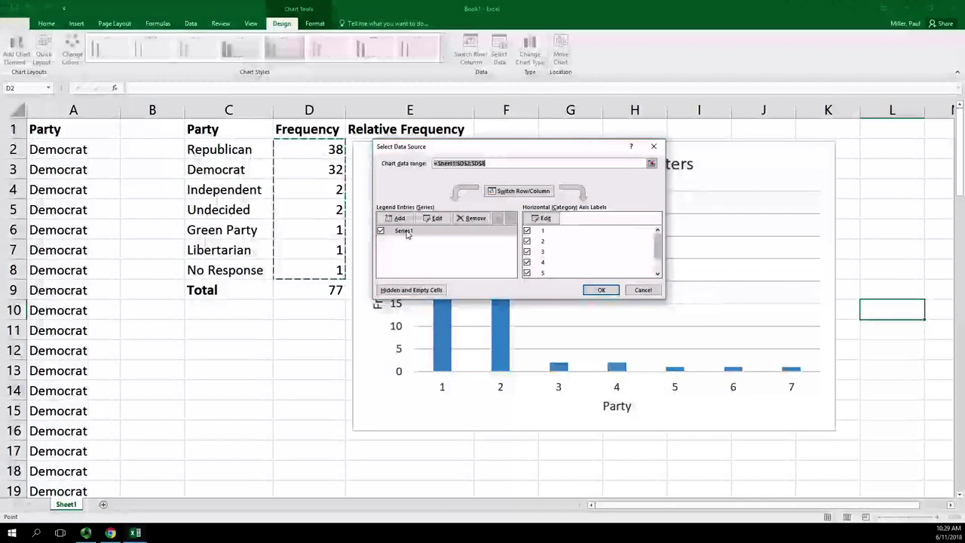
left_click(544, 219)
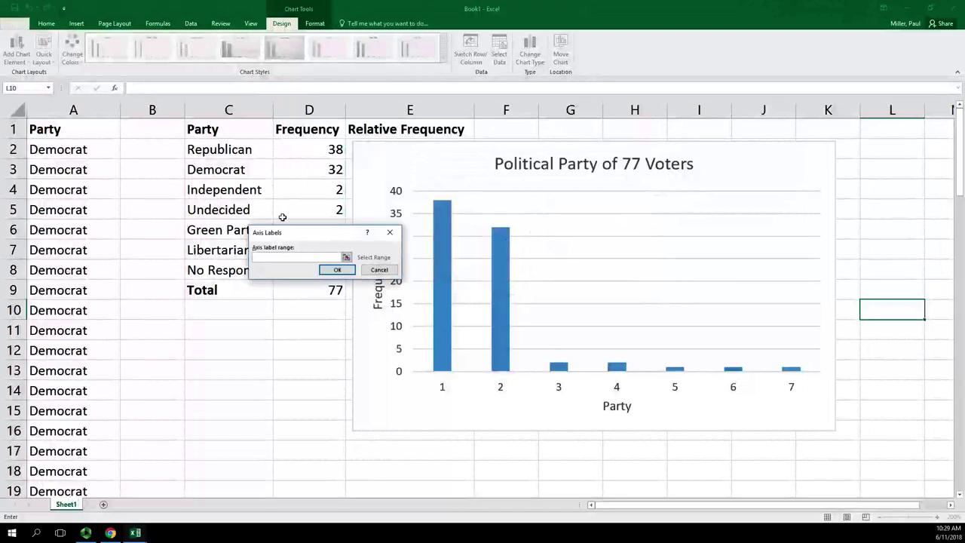
left_click_drag(195, 150, 197, 273)
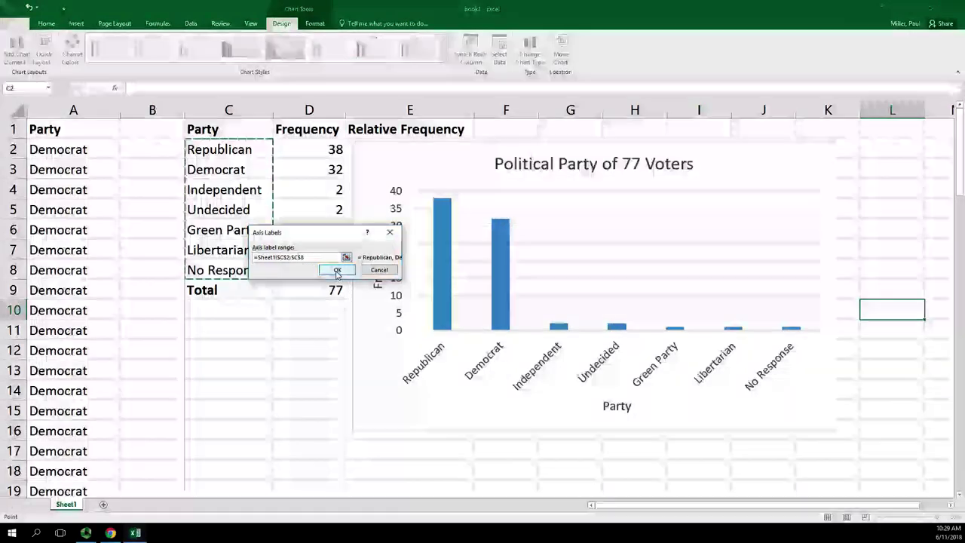
left_click(337, 272)
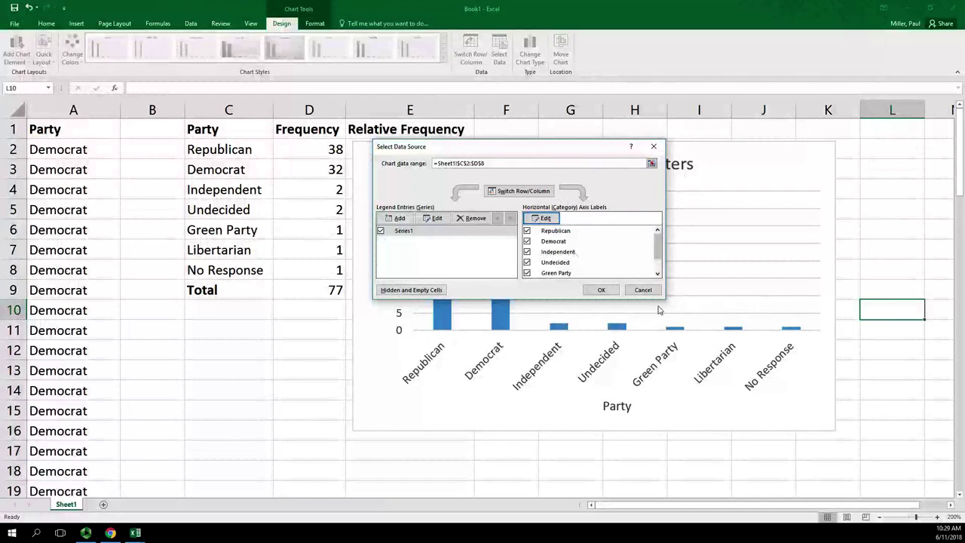
left_click(600, 289)
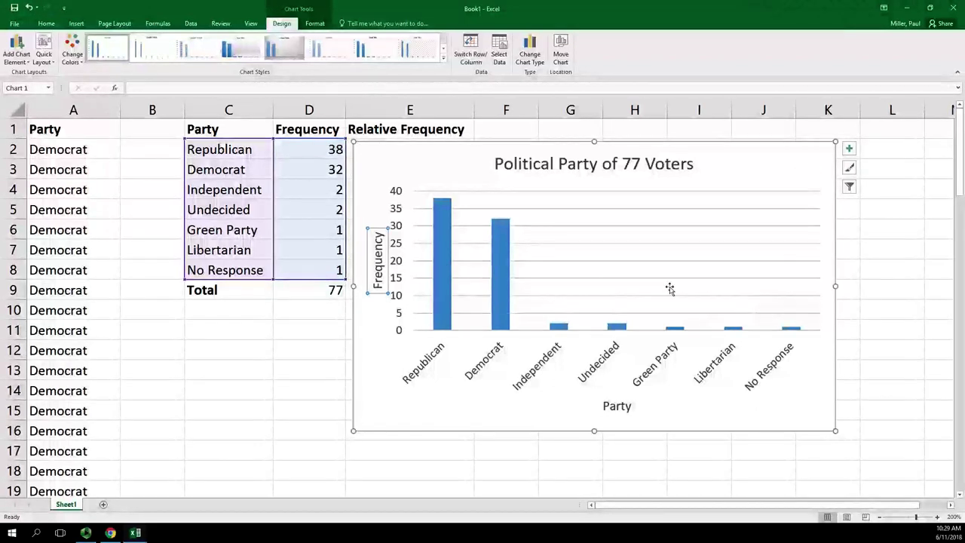
Set the gap width of the chart's columns to 0%.
right_click(501, 244)
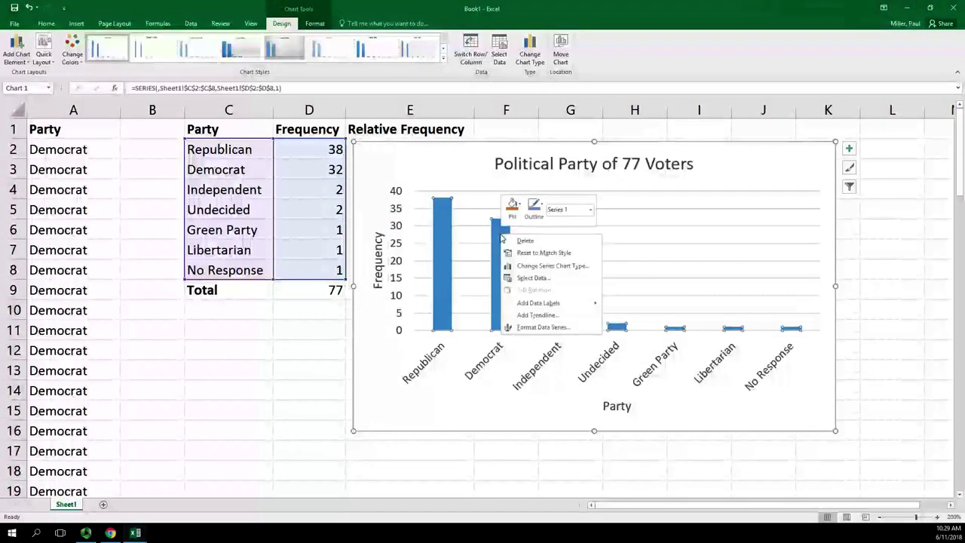
left_click(531, 328)
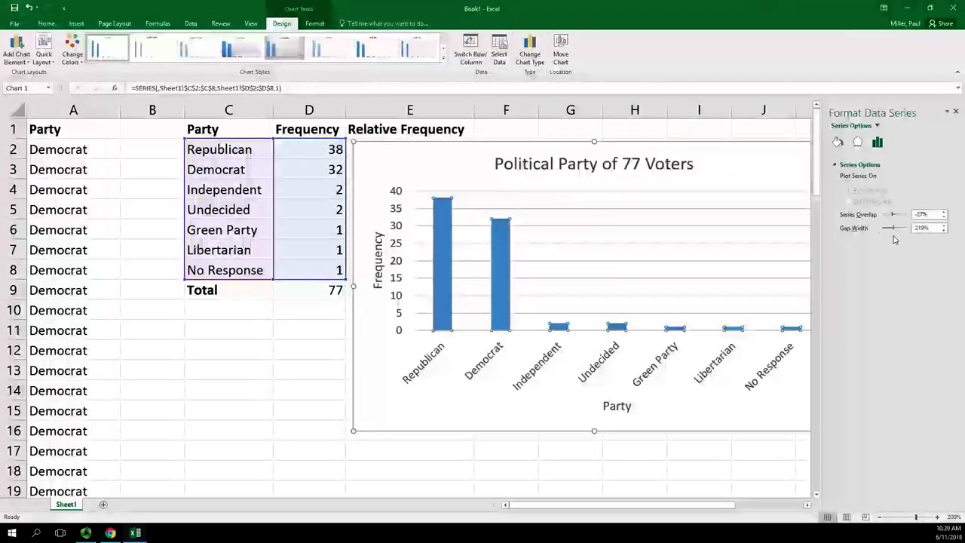
left_click_drag(893, 228, 880, 230)
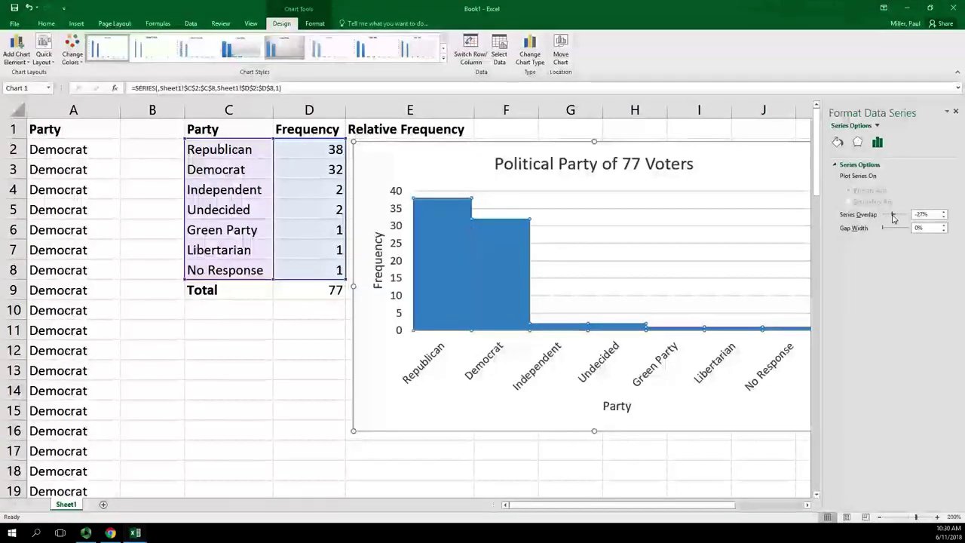
Set both the series overlap and the gap width of the chart's columns to 0%.
left_click_drag(894, 217, 896, 218)
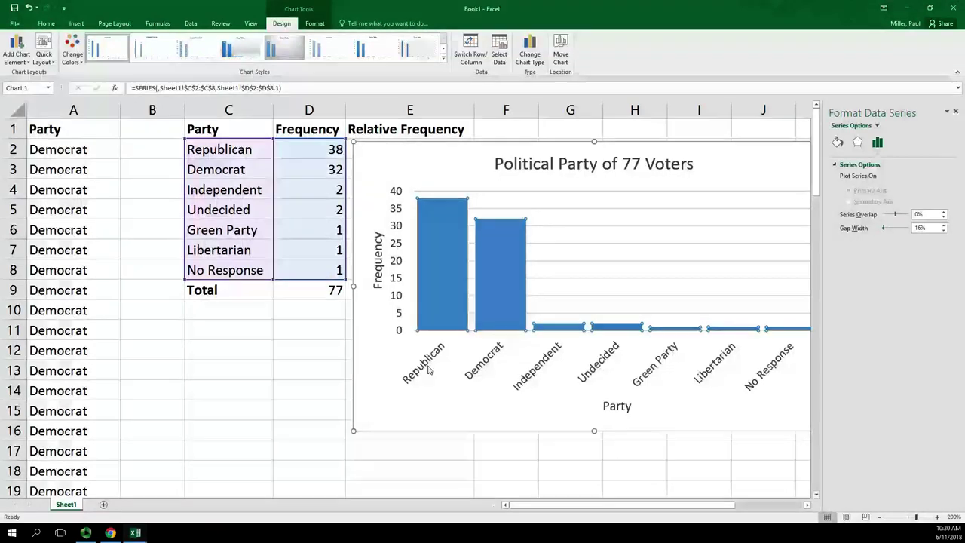
left_click_drag(886, 230, 881, 229)
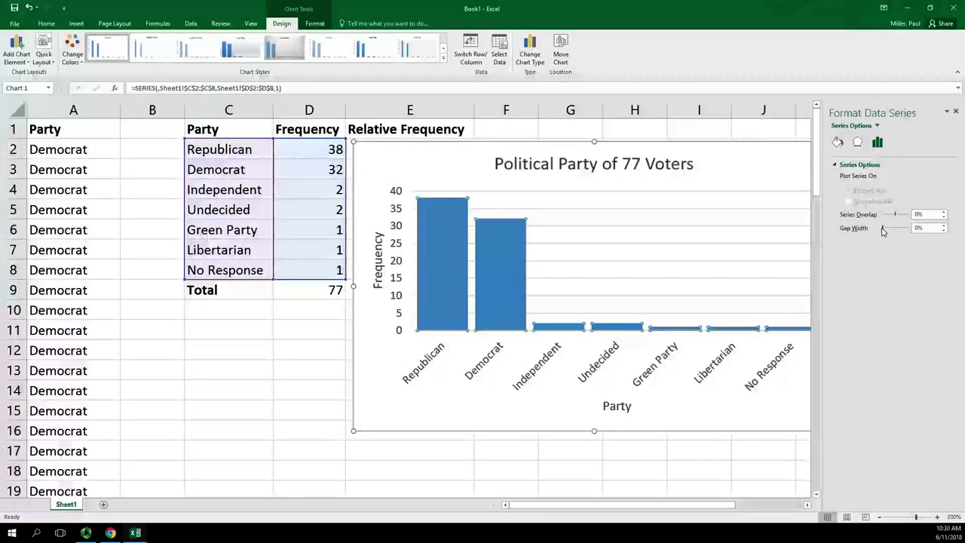
left_click(837, 142)
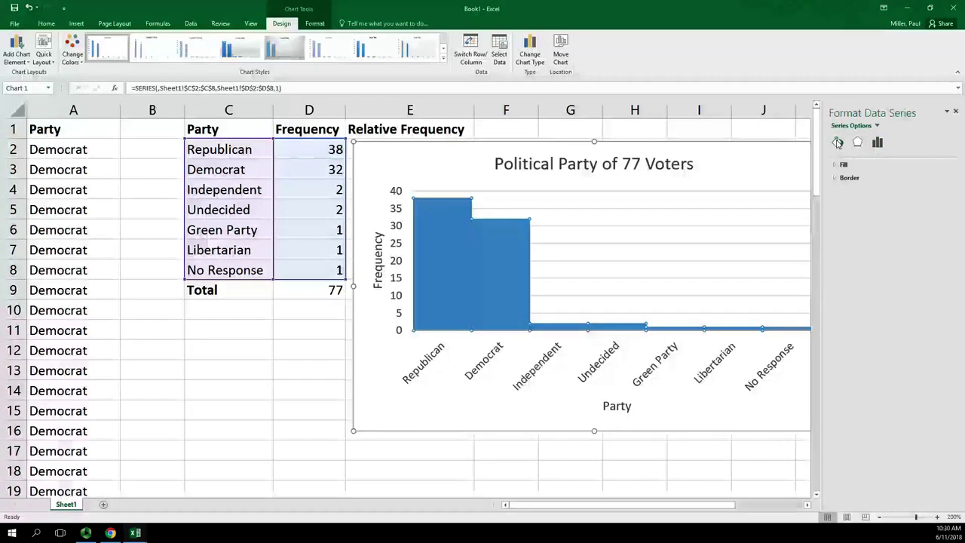
left_click(953, 111)
left_click(448, 394)
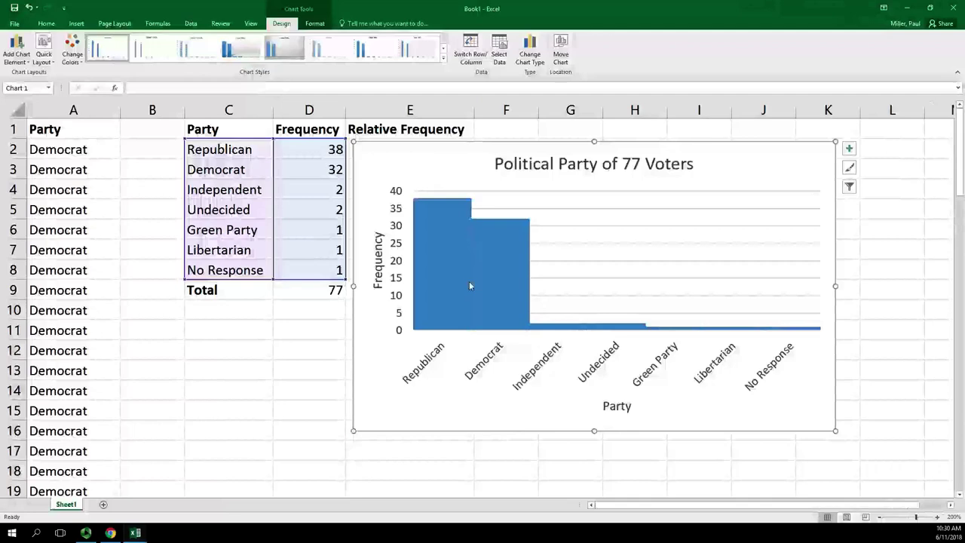
Give the chart's columns a solid border line with a width of 0.25 pt.
left_click(498, 261)
right_click(510, 257)
left_click(550, 350)
left_click(837, 144)
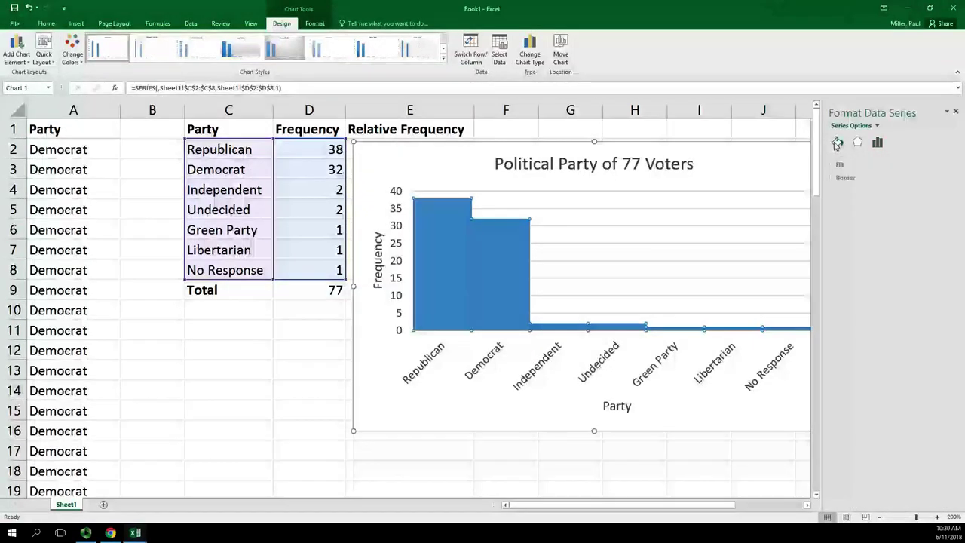
left_click(847, 178)
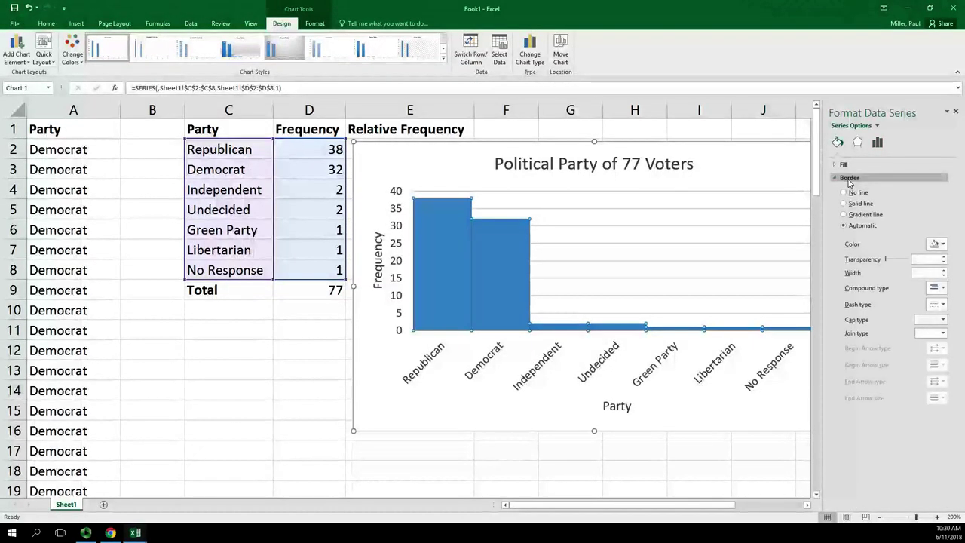
left_click(942, 244)
left_click(891, 268)
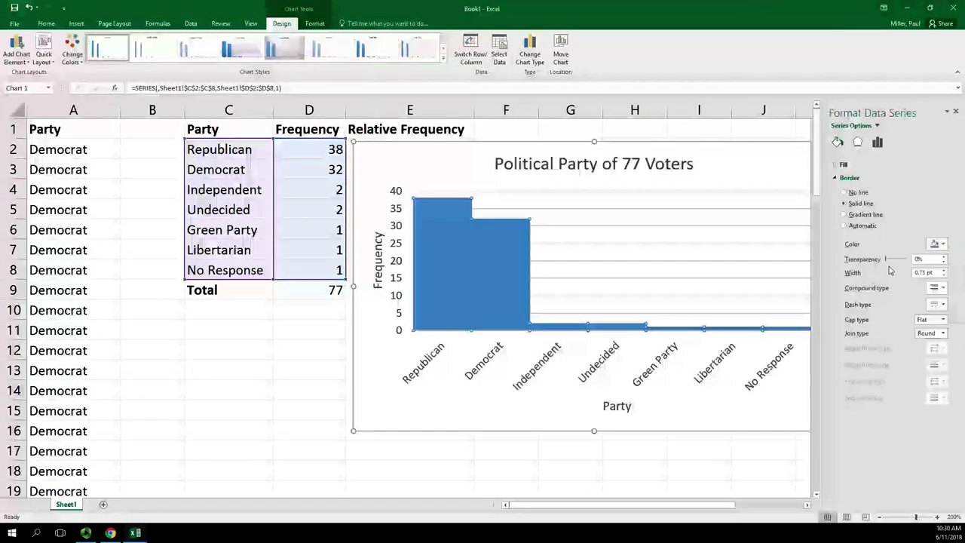
left_click(942, 275)
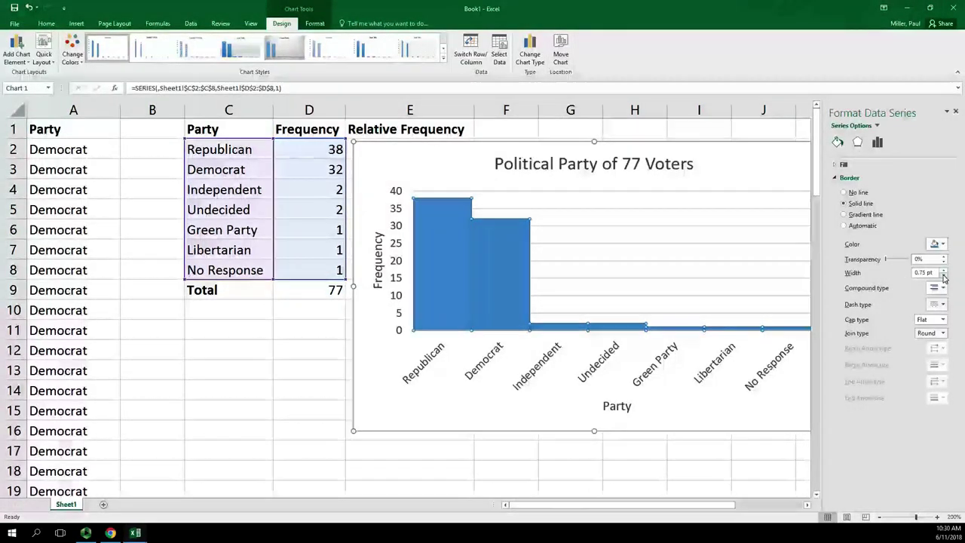
left_click(955, 113)
left_click(400, 359)
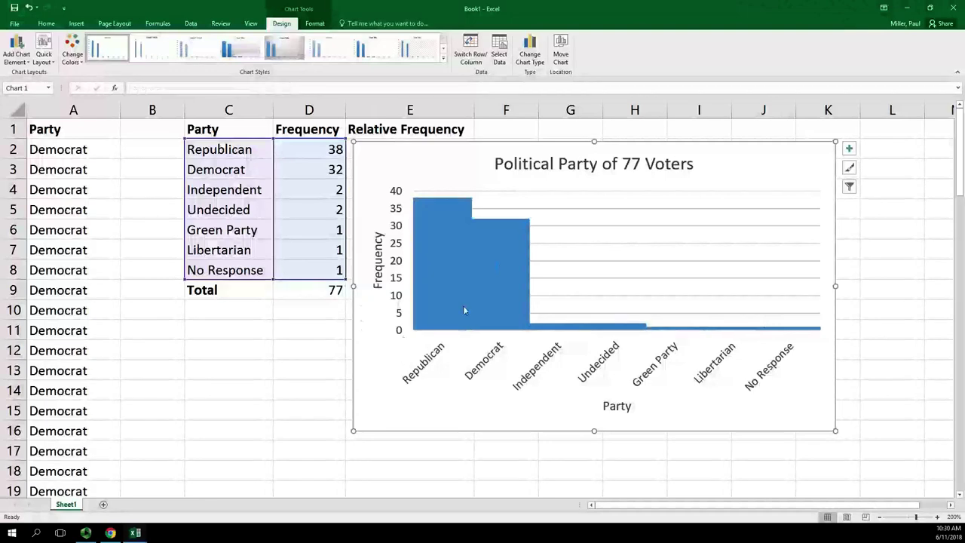
Change the border color of the chart's columns to black.
right_click(480, 269)
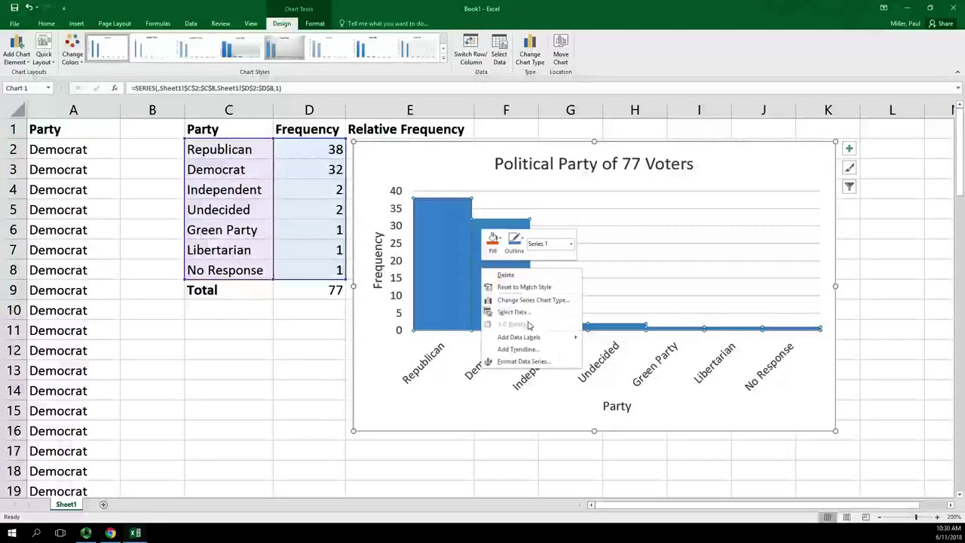
left_click(520, 360)
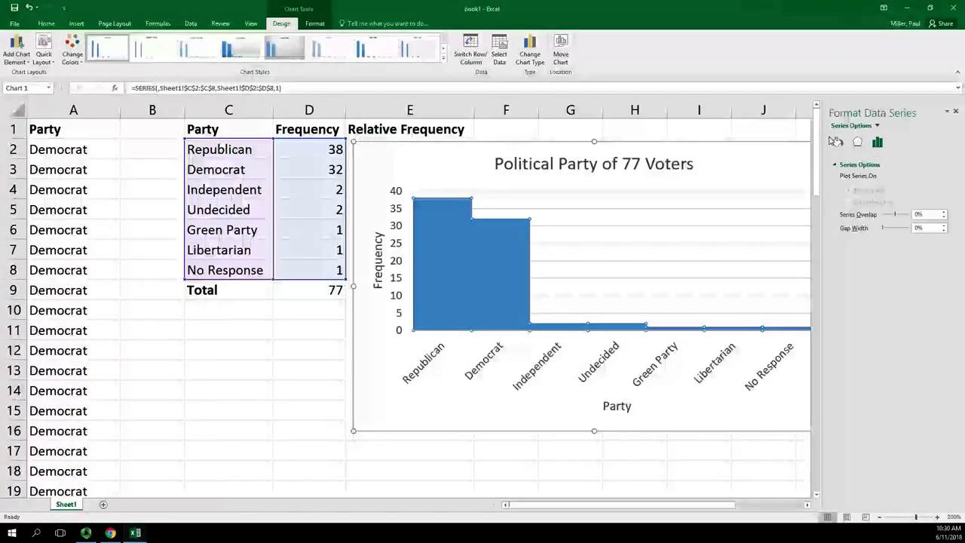
left_click(836, 142)
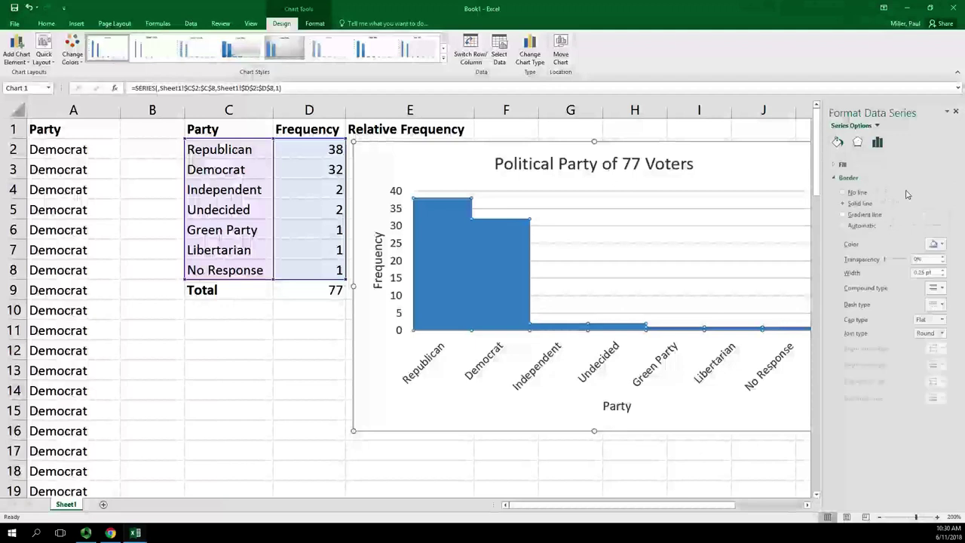
left_click(934, 245)
left_click(892, 269)
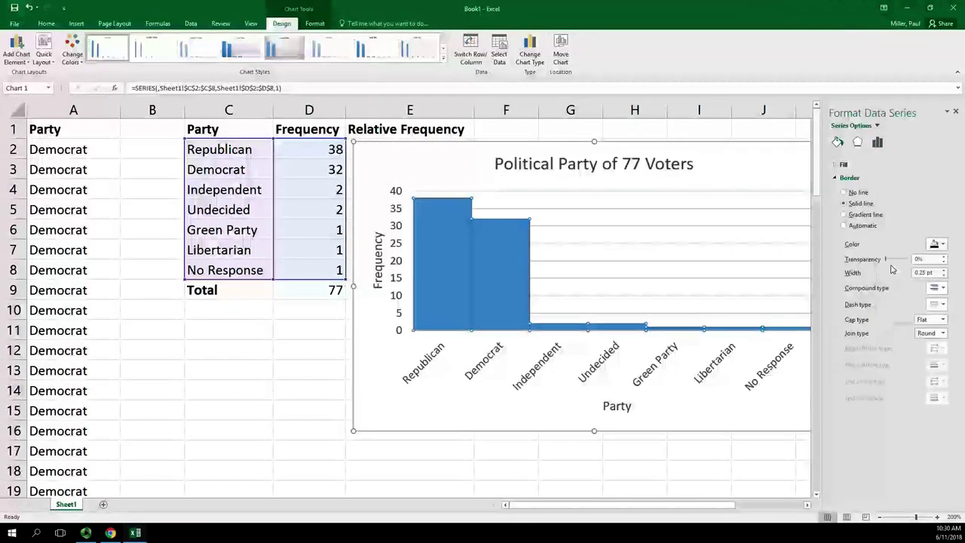
left_click(954, 112)
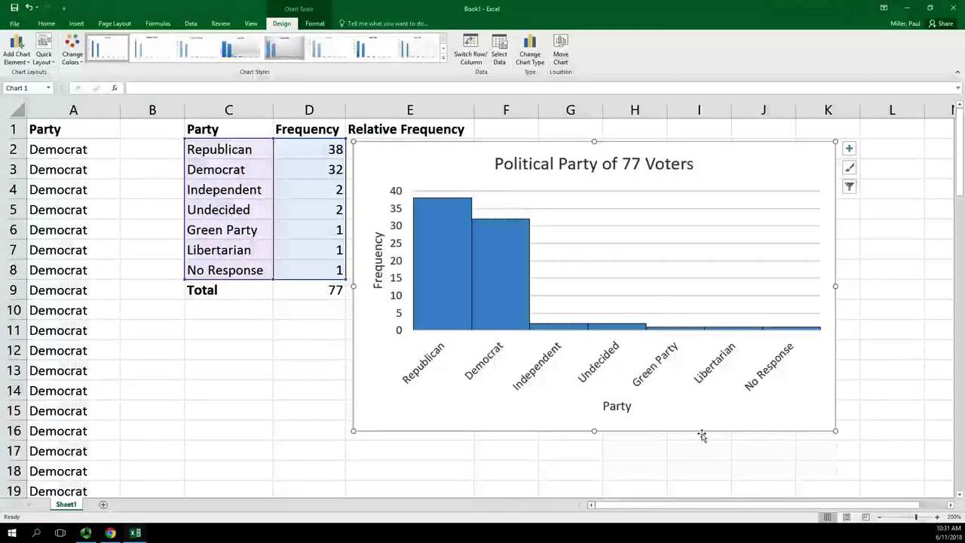
Open the formatting options for the chart area.
double_click(609, 382)
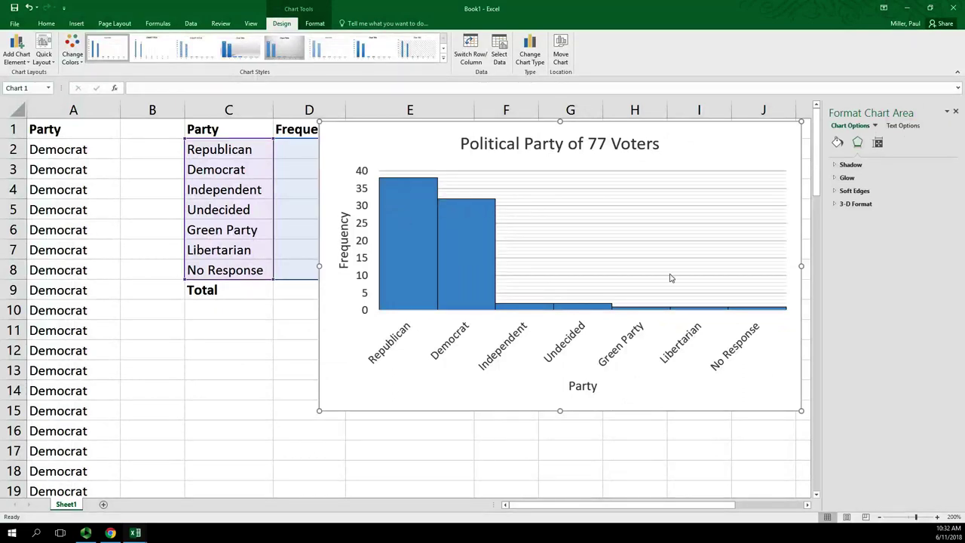